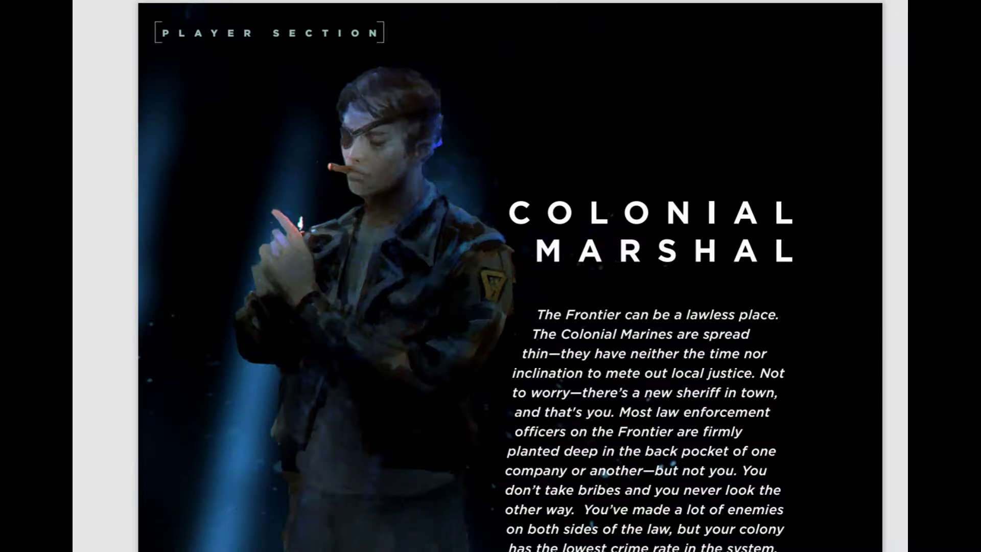
# - Check the Colonial Marshal gear options in the rulebook, and choose the .357 Magnum Revolver as the first starting gear in the character creator
pyautogui.scroll(-15, 511, 276)
pyautogui.scroll(-5, 511, 276)
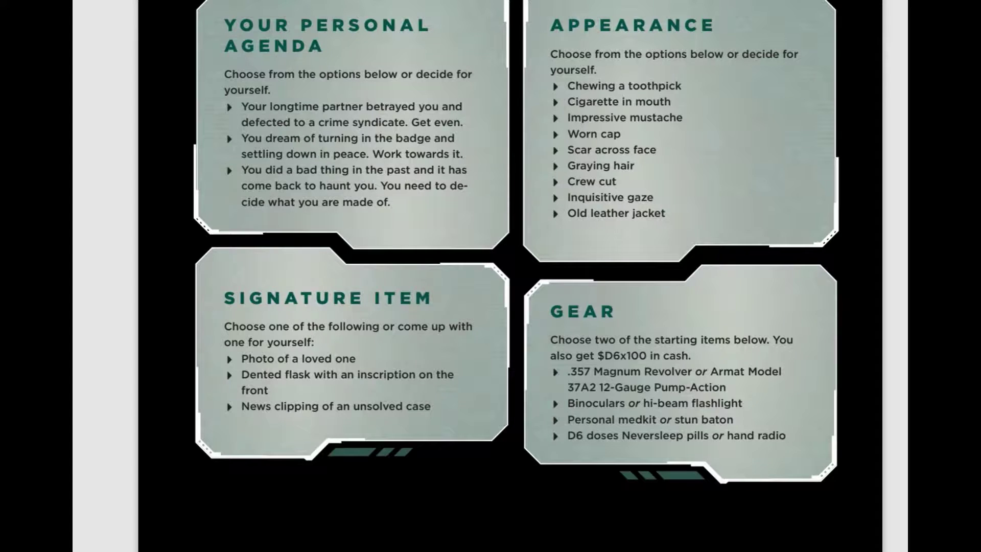
pyautogui.hotkey('alt', 'Tab')
pyautogui.click(408, 465)
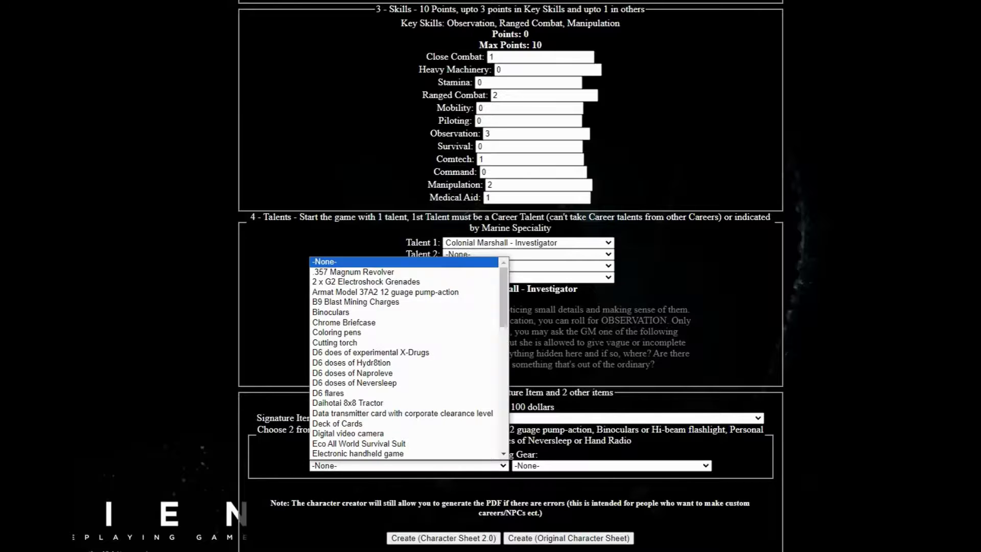
pyautogui.click(358, 272)
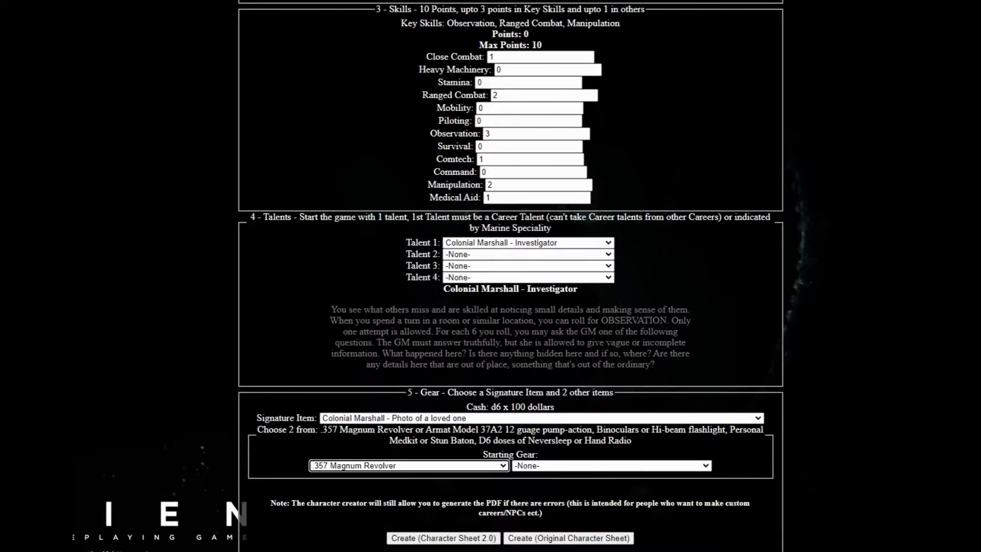
# - Recheck the rulebook's gear list and choose Personal Medkit as the second starting gear item
pyautogui.click(611, 465)
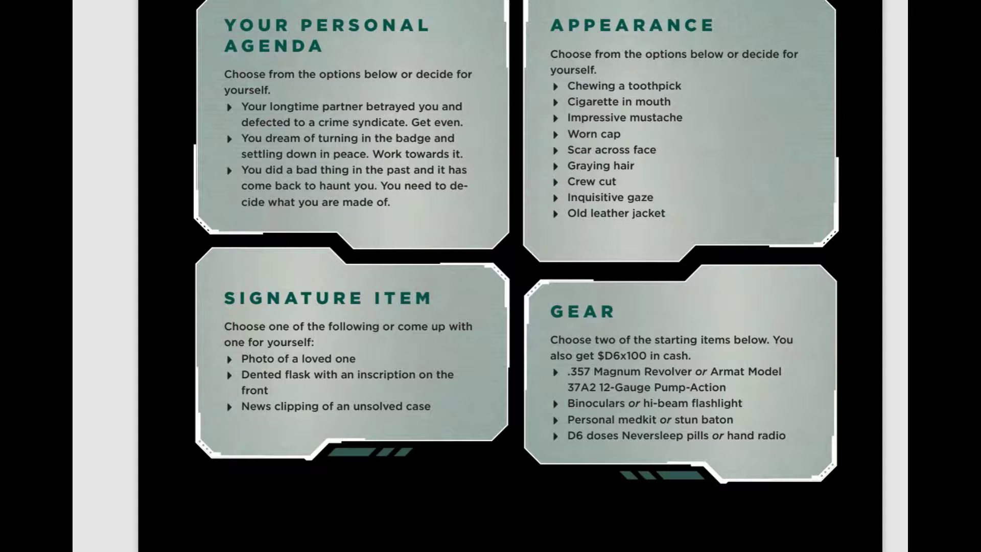
pyautogui.moveTo(360, 551)
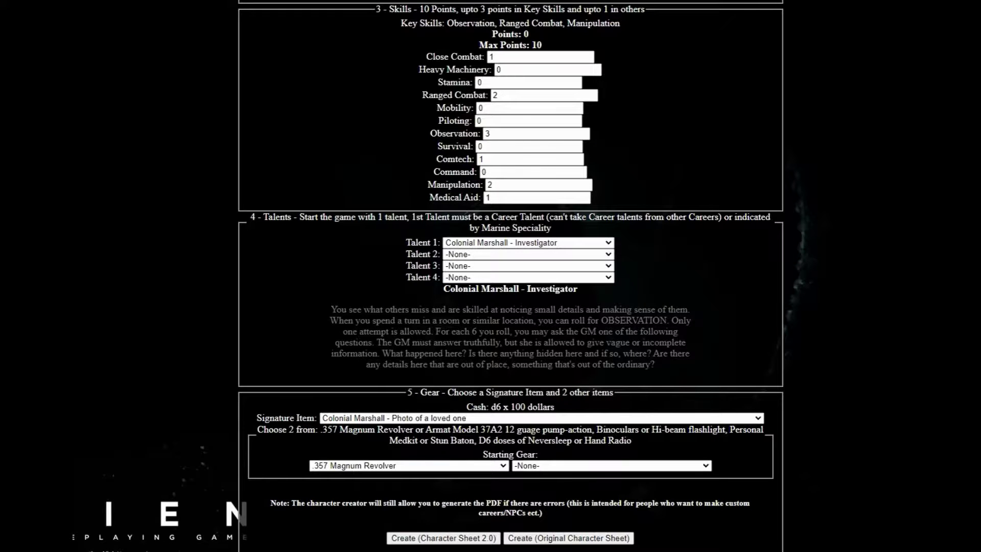
pyautogui.click(611, 465)
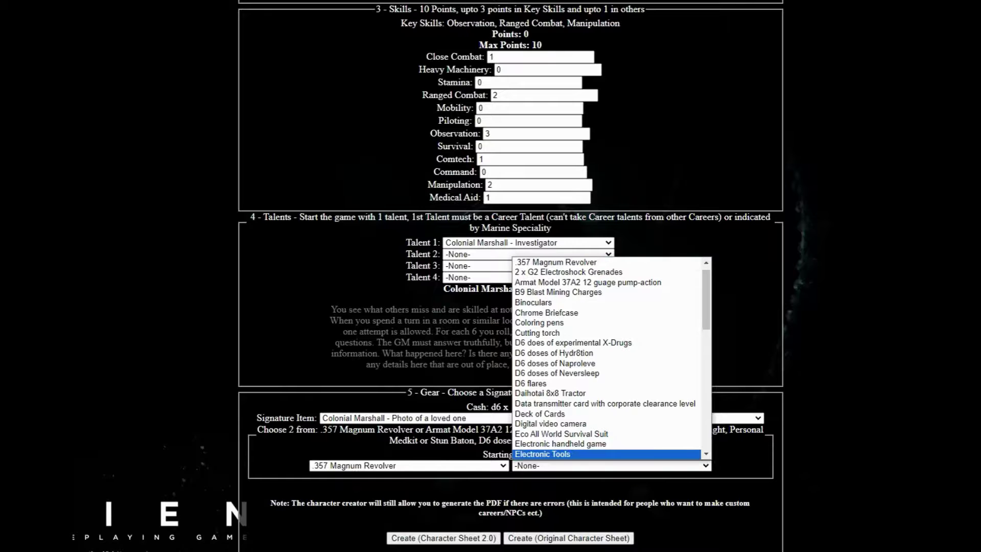
pyautogui.scroll(-8, 606, 383)
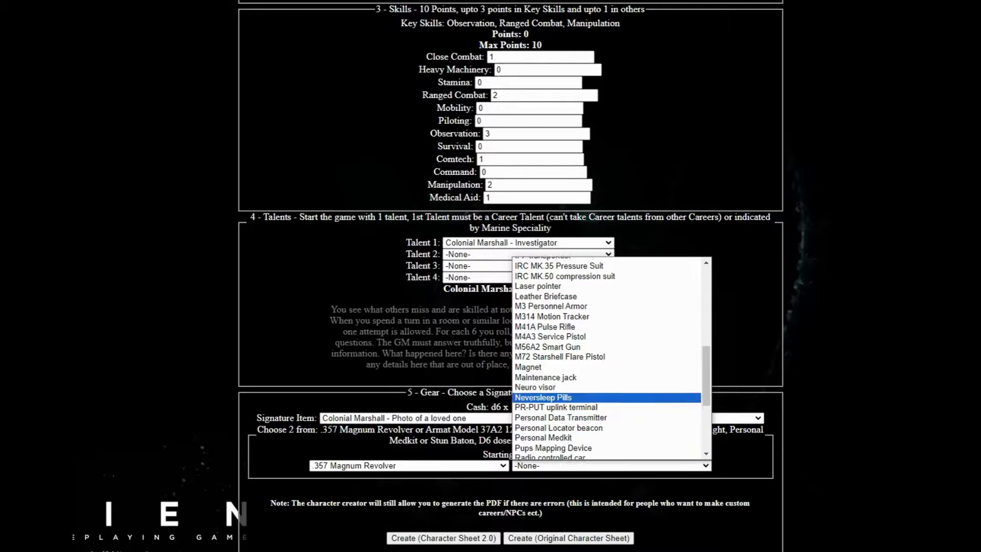
pyautogui.scroll(-5, 606, 391)
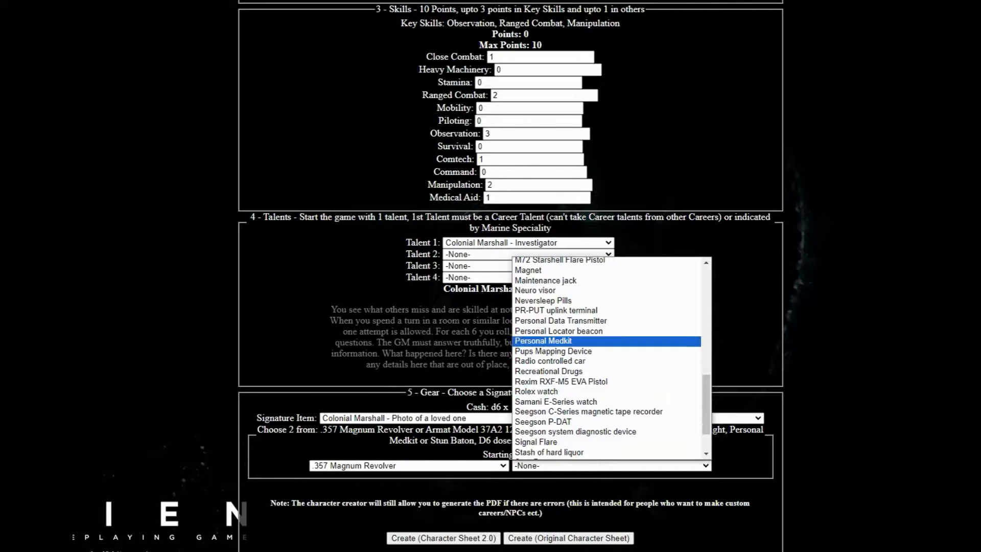
pyautogui.click(587, 341)
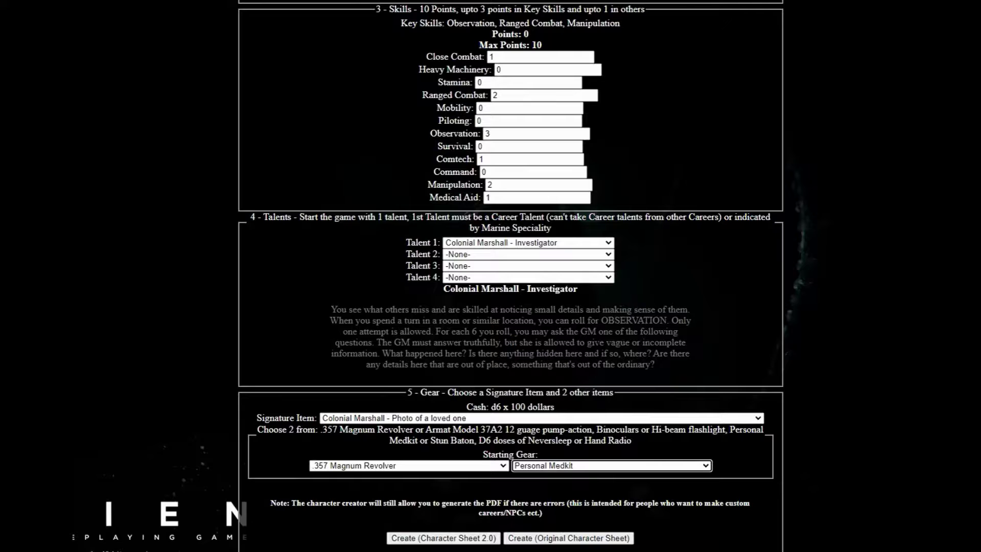
# - Enter the character's full name in the Character section
pyautogui.scroll(8, 510, 276)
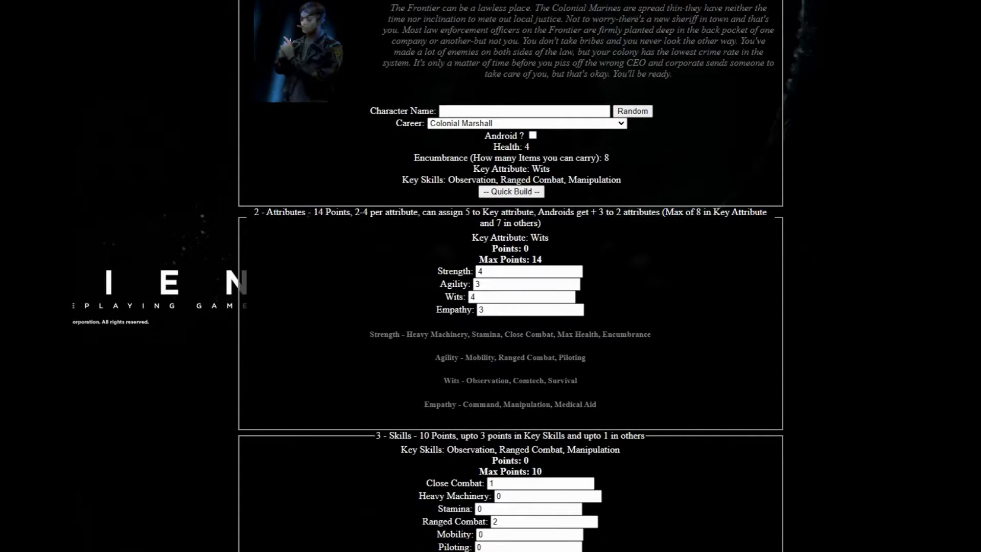
pyautogui.scroll(-8, 510, 276)
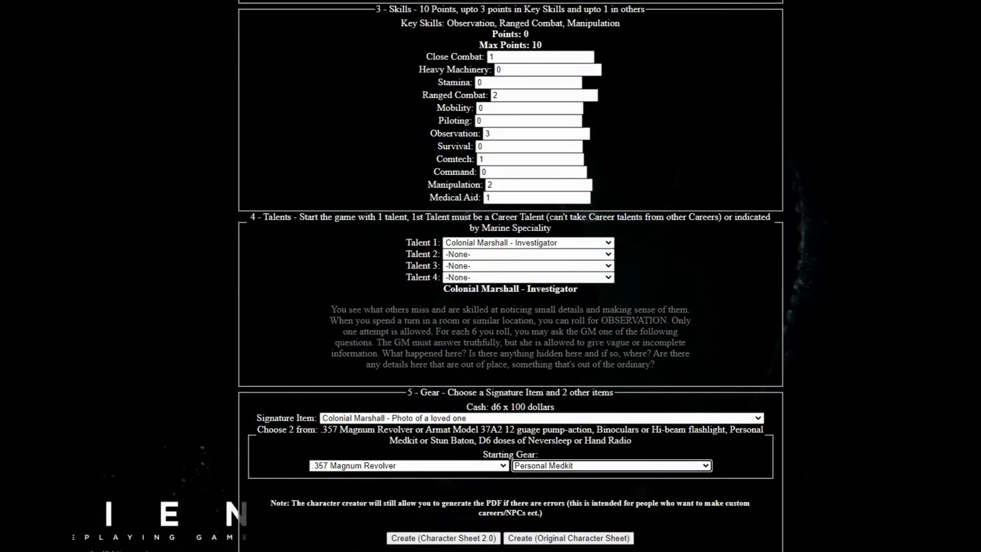
pyautogui.scroll(8, 510, 276)
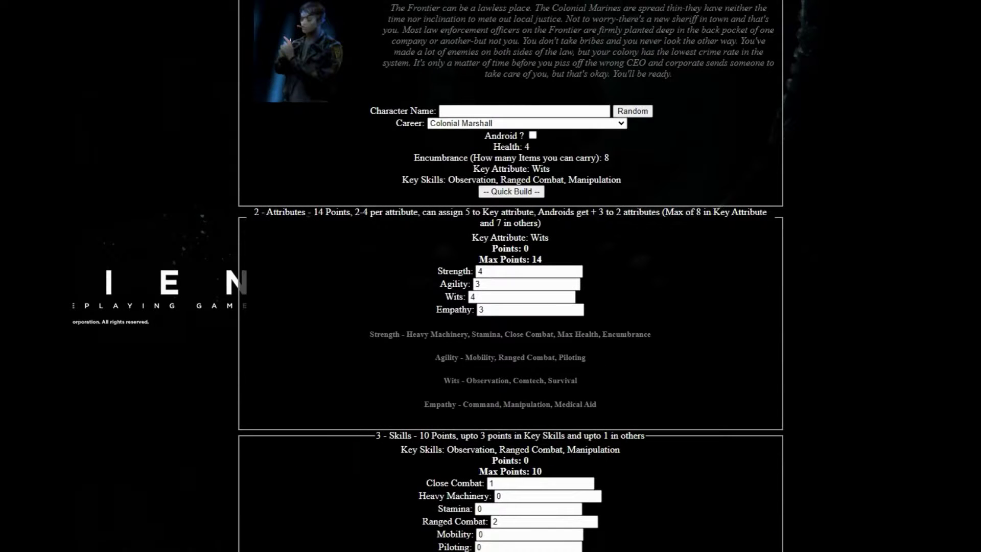
pyautogui.click(524, 111)
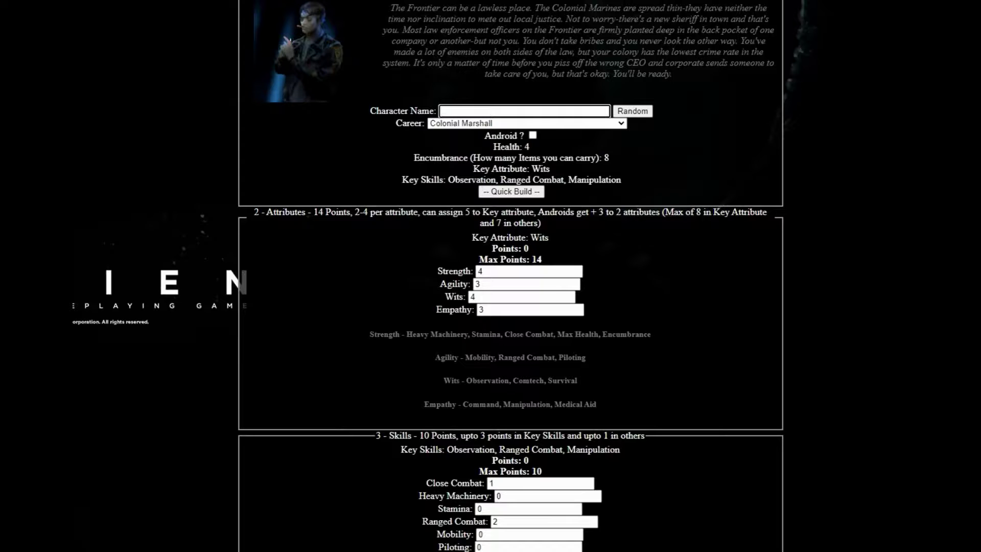
pyautogui.scroll(1, 510, 275)
pyautogui.scroll(3, 511, 276)
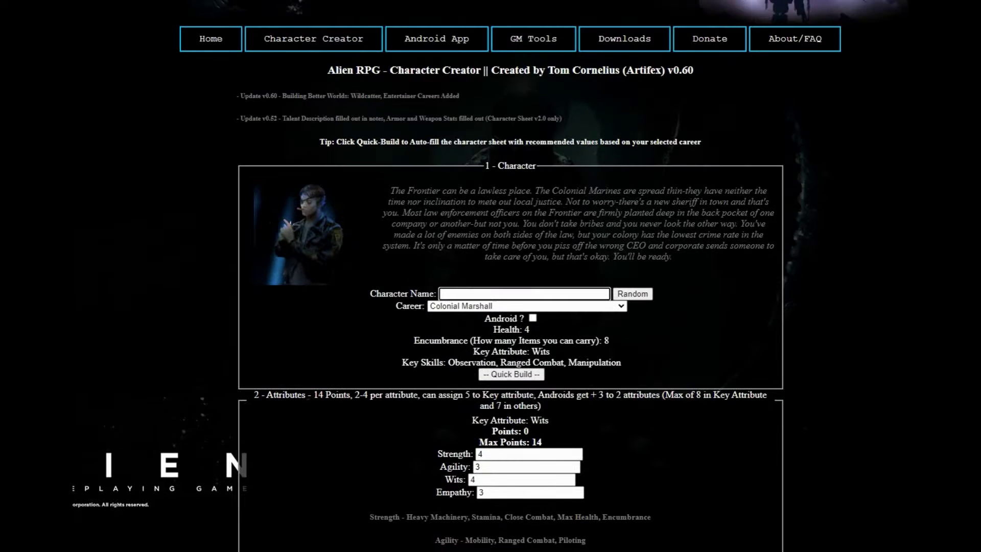
pyautogui.scroll(-1, 510, 275)
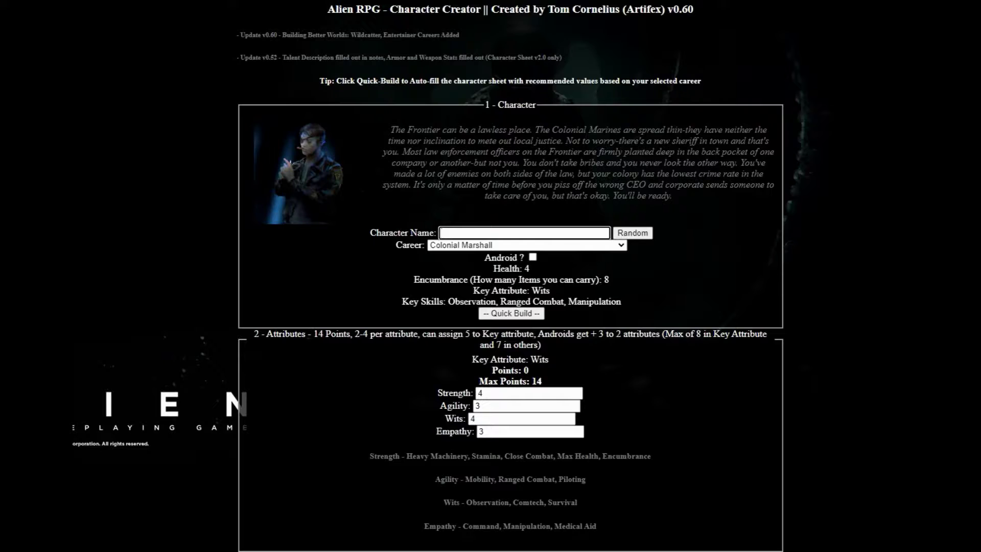
pyautogui.write('Carlos Vazquez')
# - Review the character's career details, attributes, skills, talent, signature item and starting gear across the whole form
pyautogui.scroll(-1, 490, 276)
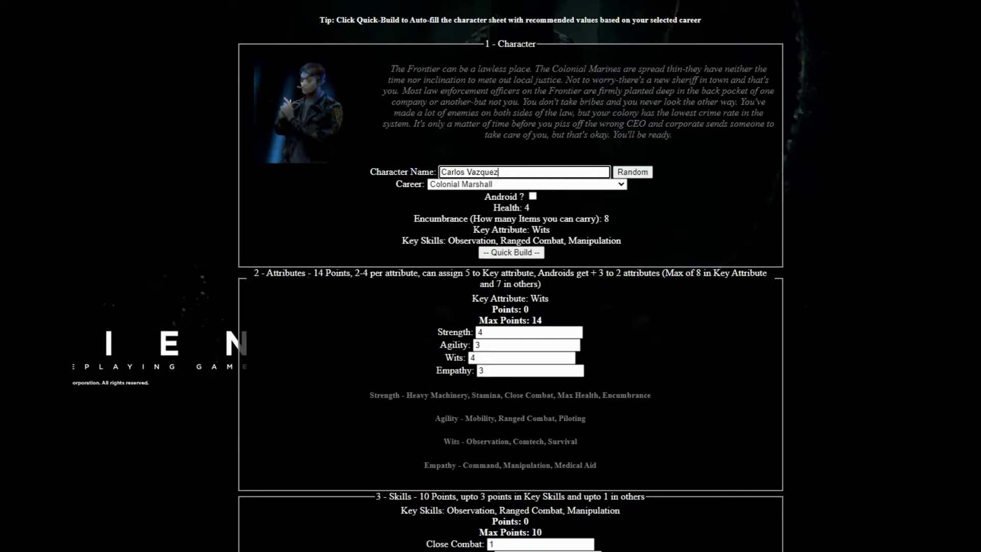
pyautogui.scroll(-2, 490, 276)
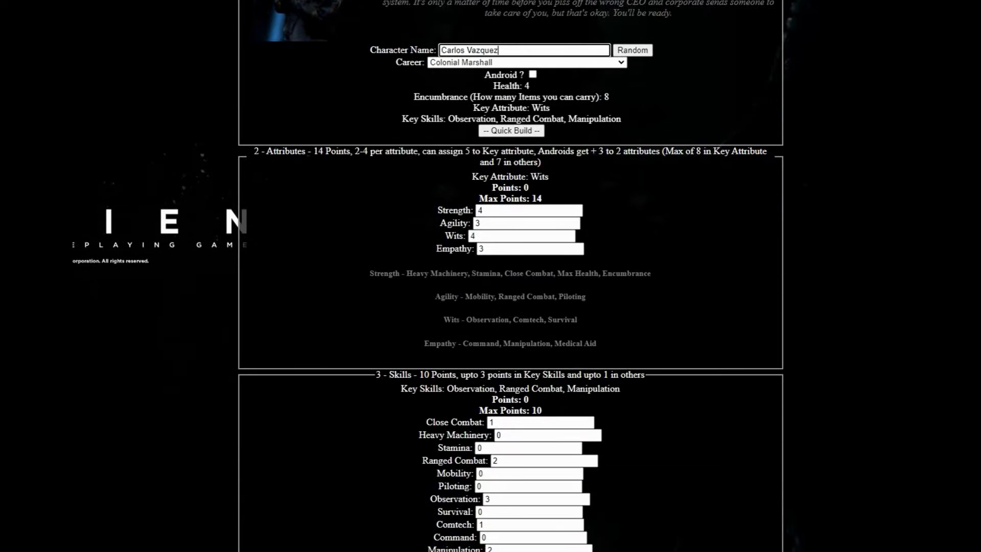
pyautogui.scroll(1, 532, 309)
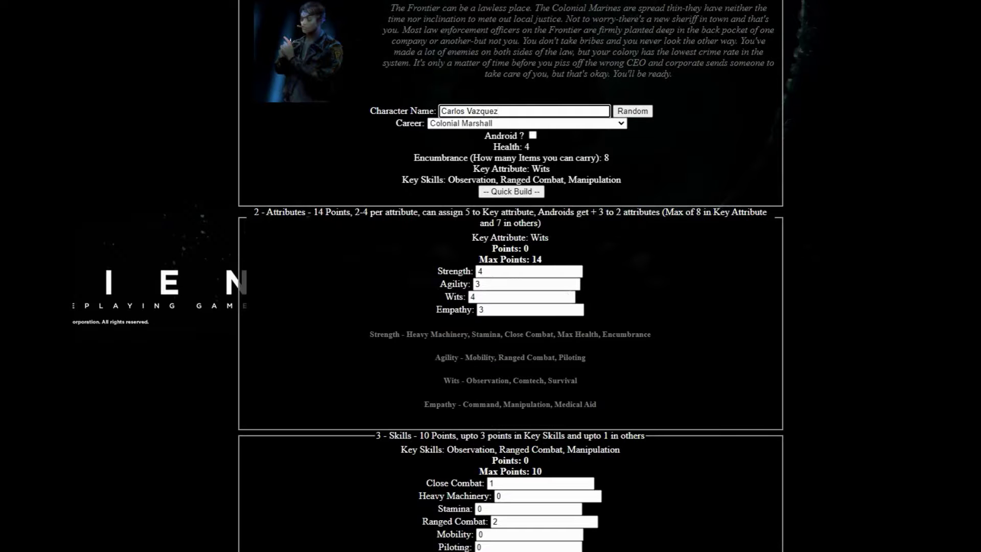
pyautogui.scroll(-3, 510, 276)
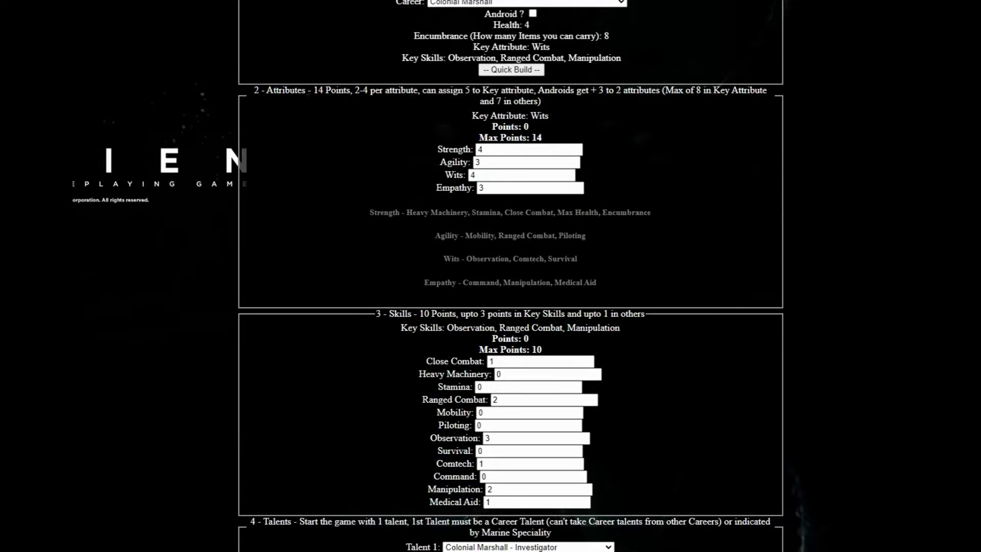
pyautogui.scroll(-1, 510, 276)
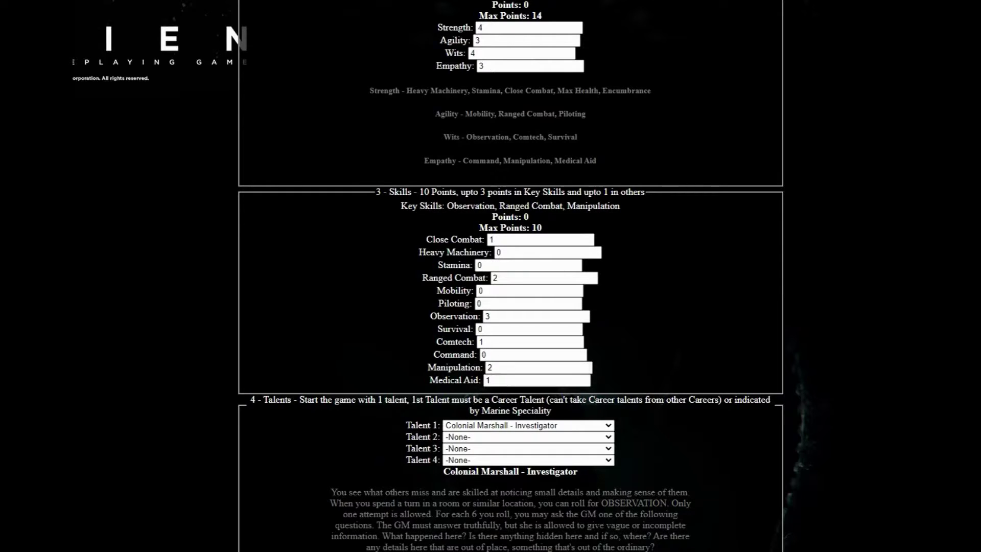
pyautogui.scroll(-2, 583, 380)
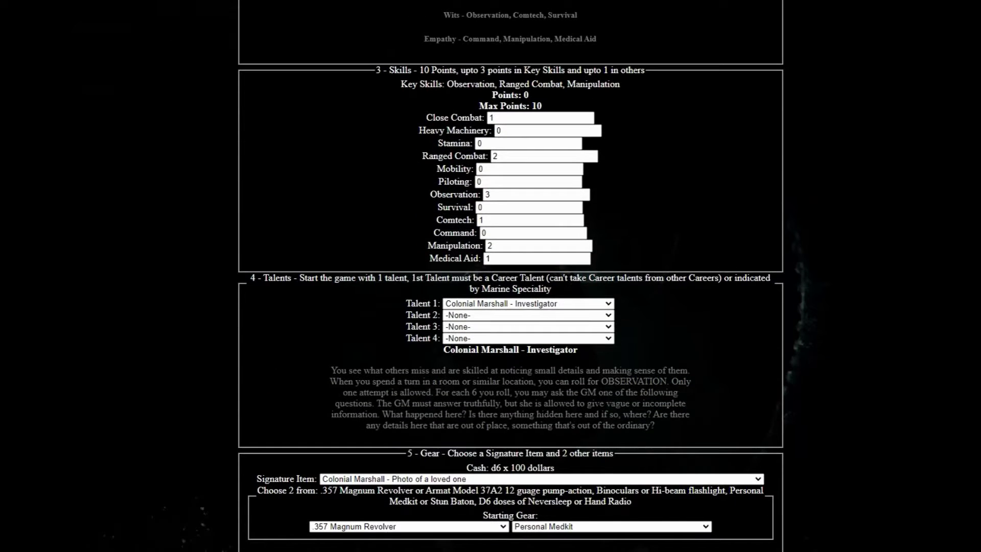
pyautogui.scroll(-1, 510, 276)
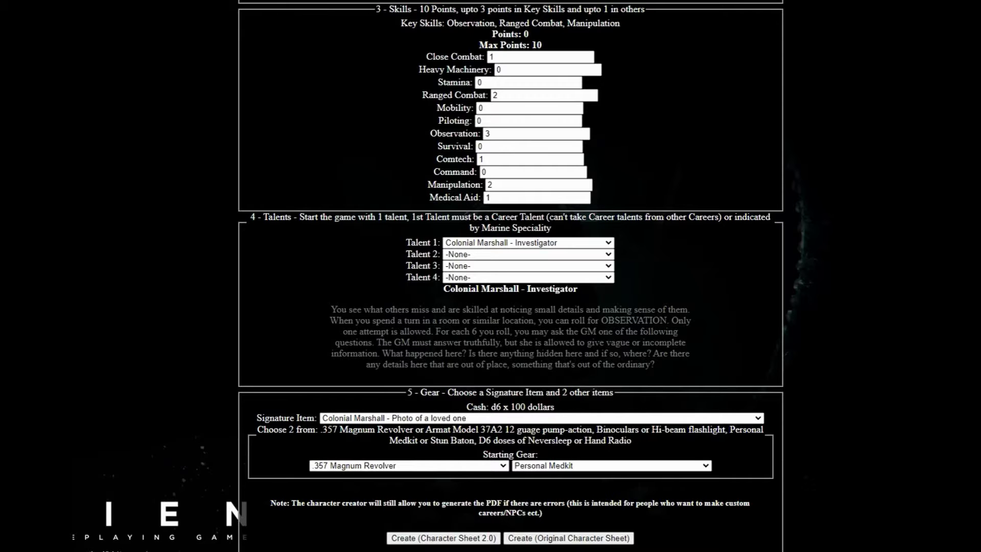
pyautogui.scroll(10, 179, 153)
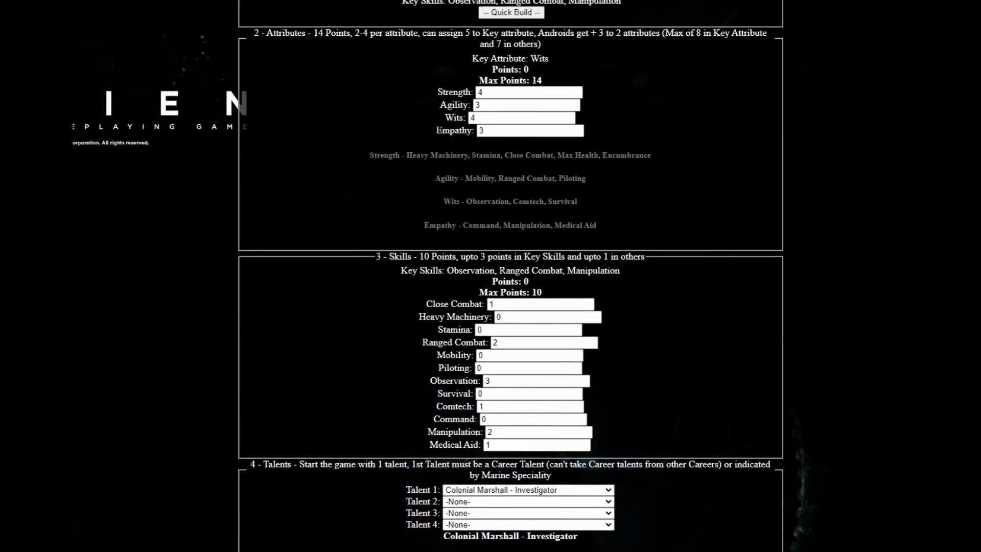
pyautogui.scroll(5, 179, 164)
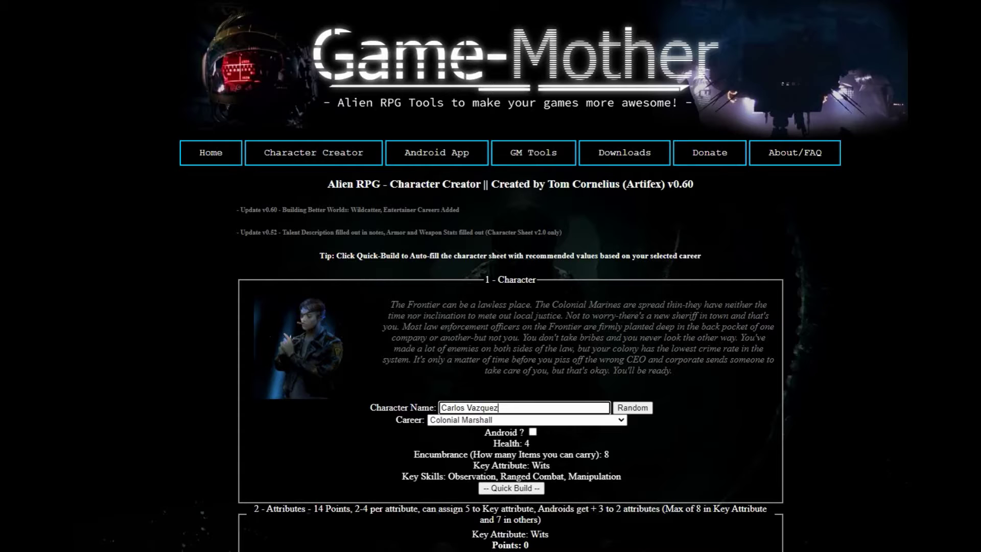
pyautogui.scroll(-4, 490, 307)
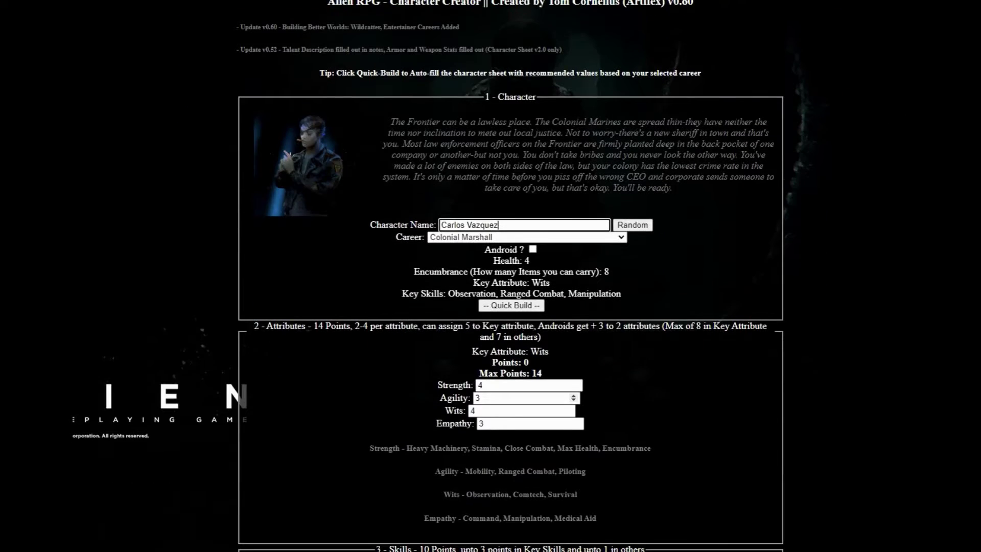
pyautogui.scroll(4, 490, 306)
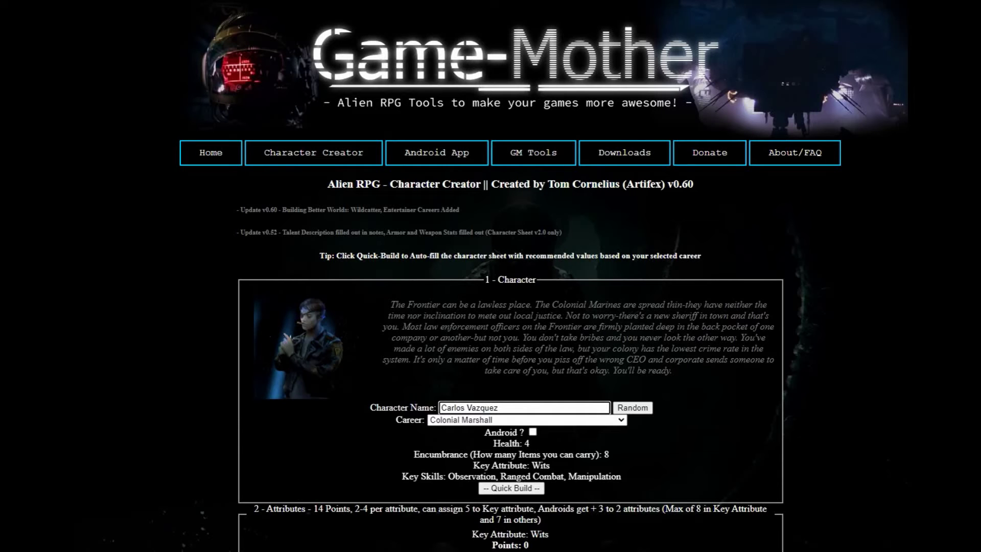
pyautogui.scroll(-3, 511, 276)
pyautogui.scroll(3, 511, 276)
pyautogui.scroll(-5, 490, 276)
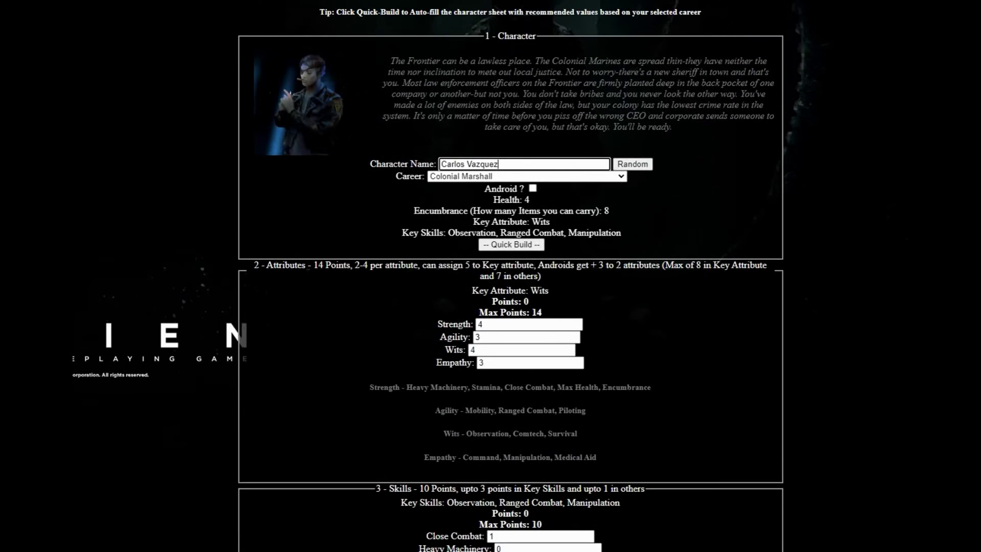